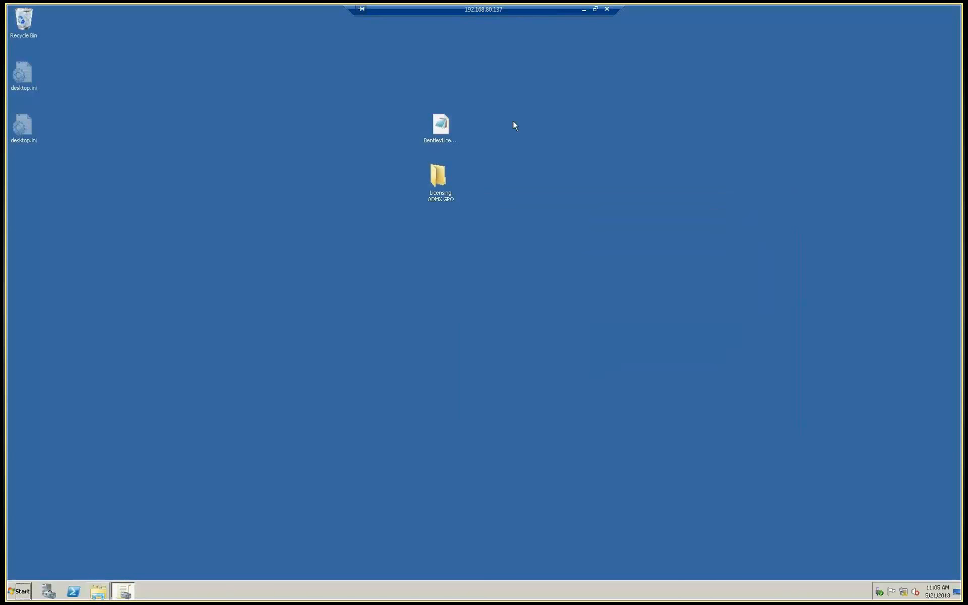
Inspect the Licensing ADMX GPO folder on the desktop and its en-US subfolder, and close the folder window.
click(443, 134)
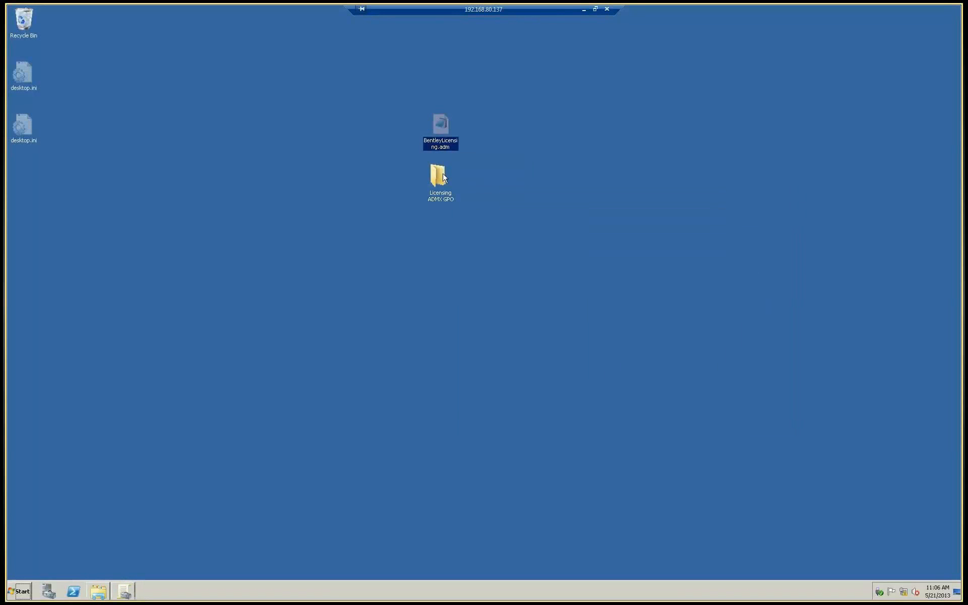
mouse_move(443, 178)
mouse_move(445, 147)
click(440, 197)
double_click(438, 176)
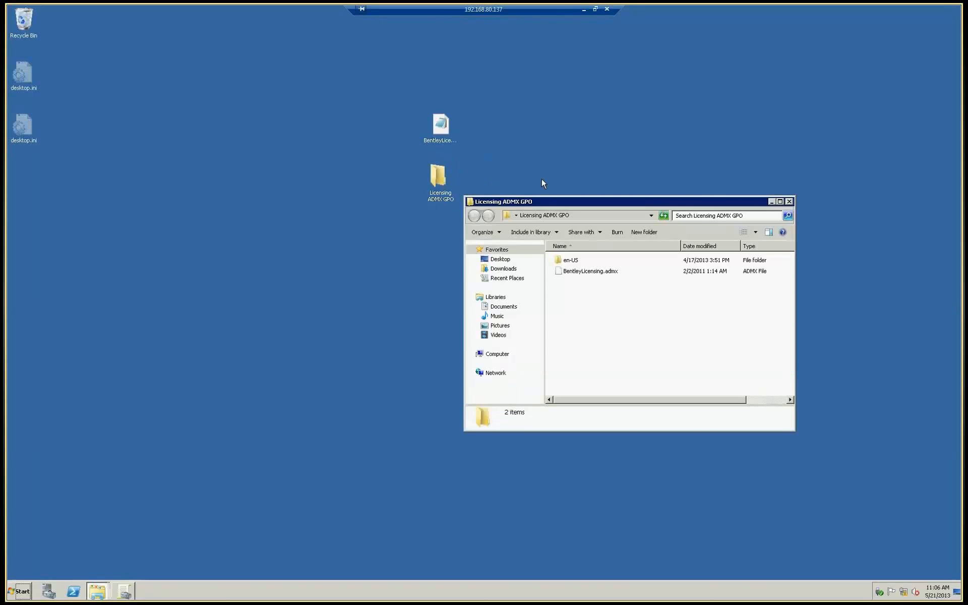
double_click(571, 259)
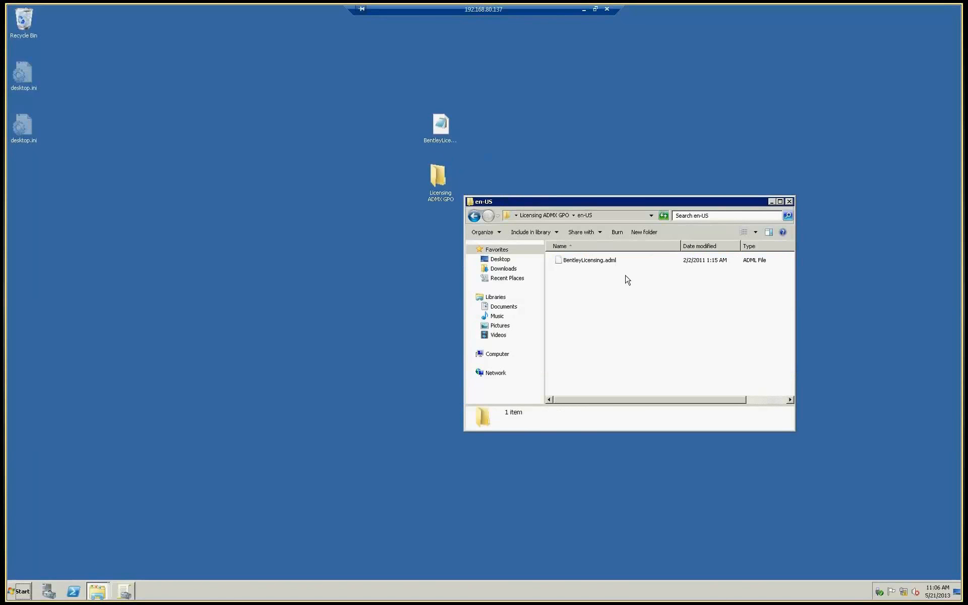
click(790, 202)
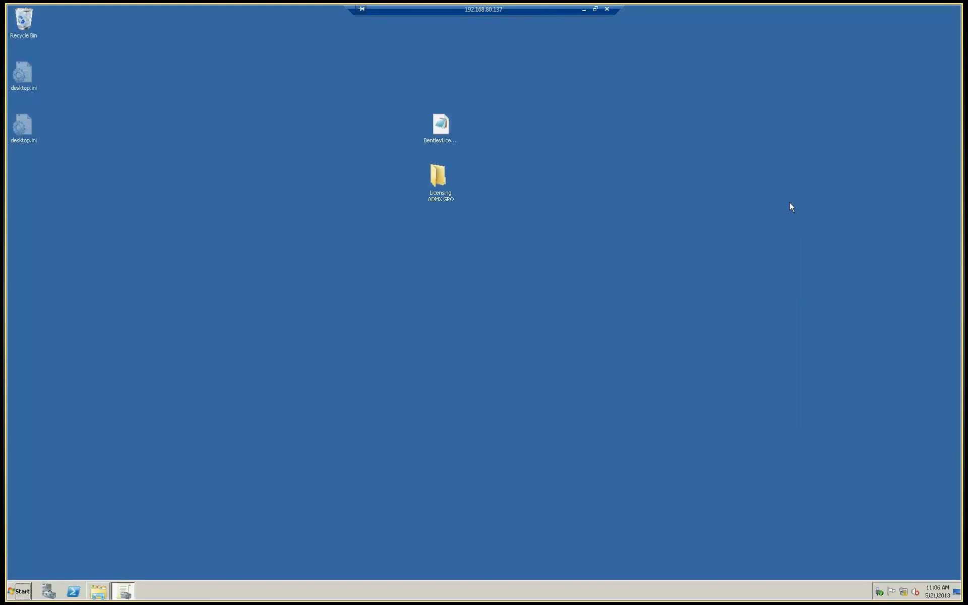
Examine the partAKey section and its MAXLEN value in the BentleyLicensing.adm file, and close the file.
click(456, 145)
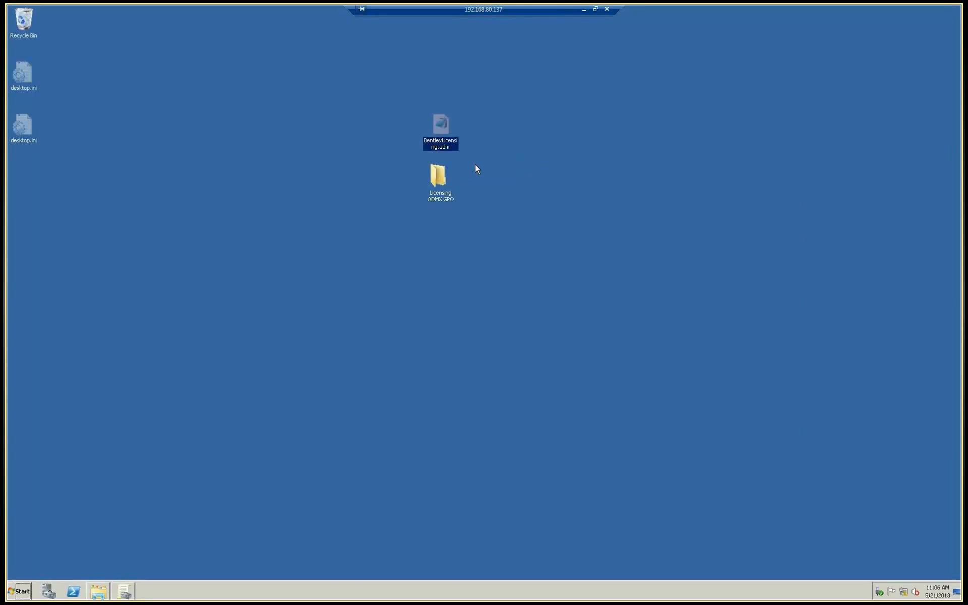
double_click(443, 130)
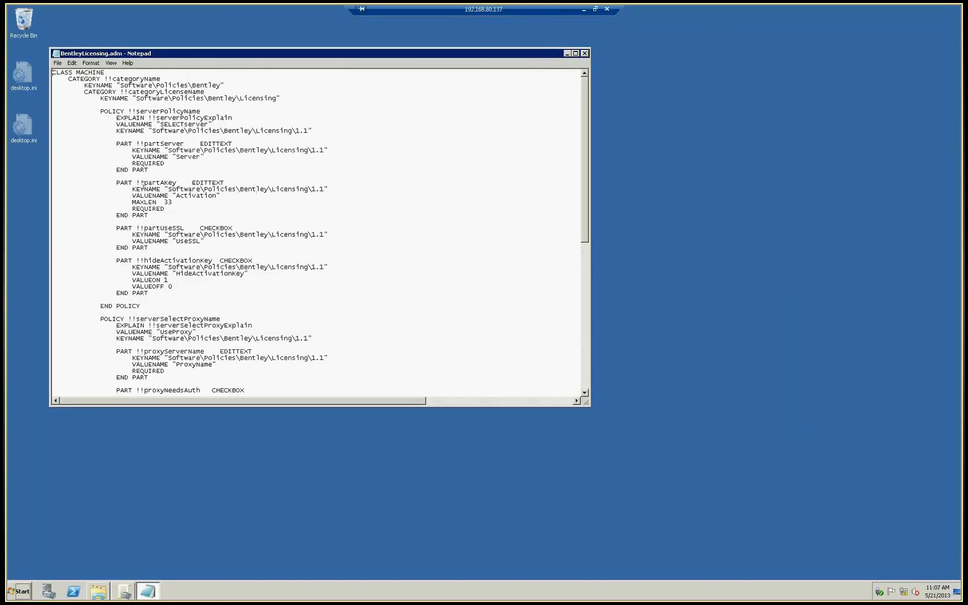
drag(116, 182, 148, 216)
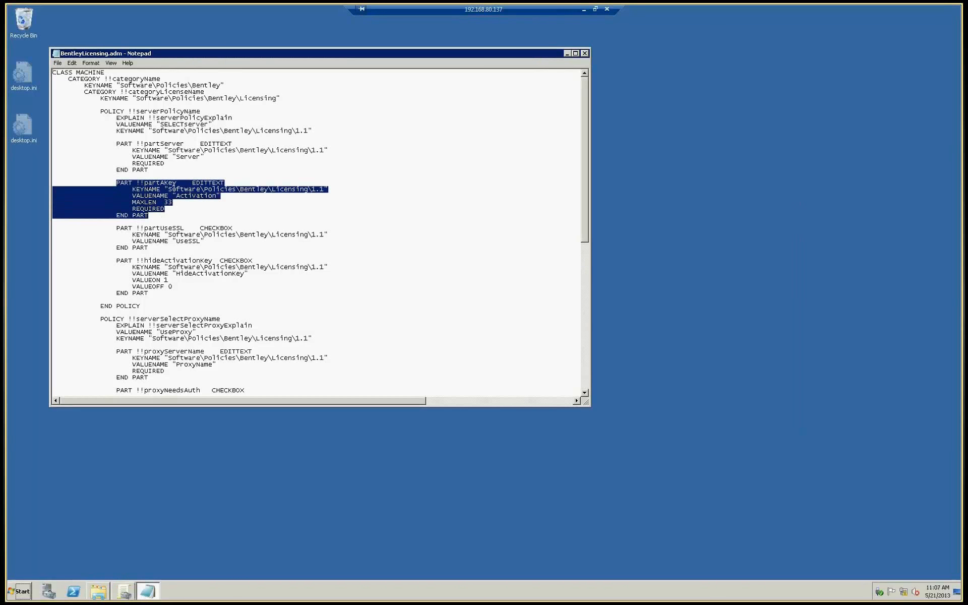
click(173, 202)
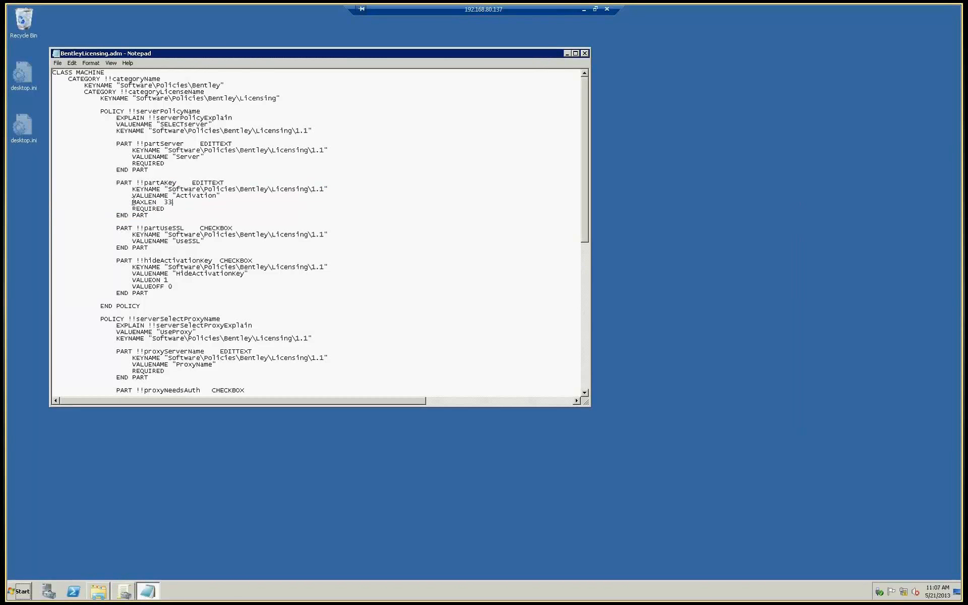
drag(132, 201, 173, 203)
click(166, 202)
drag(165, 202, 172, 202)
click(166, 202)
double_click(167, 202)
click(168, 201)
click(585, 53)
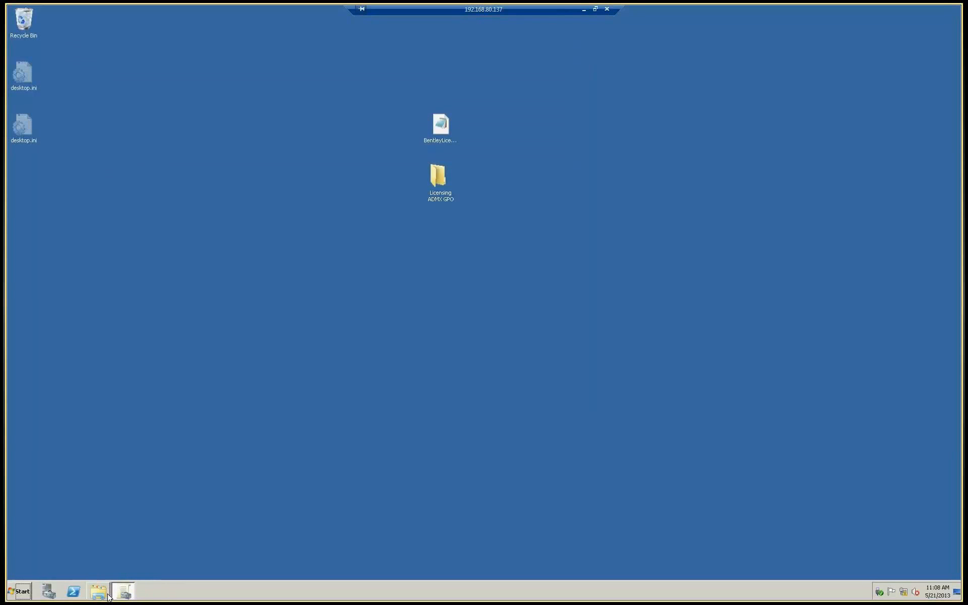
Switch to Group Policy Management and open the Default Domain Policy under Group Policy Objects for editing.
click(123, 594)
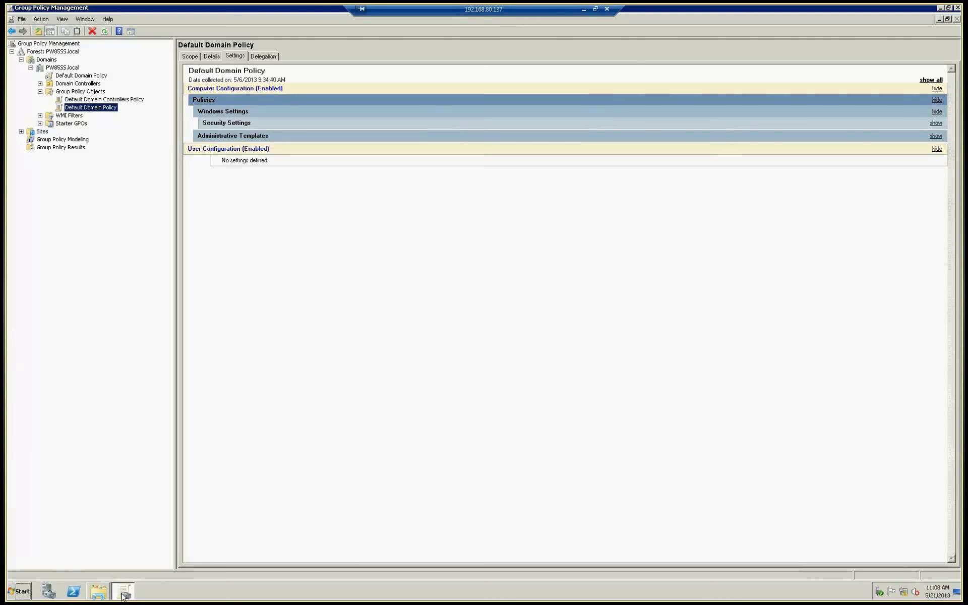
right_click(102, 109)
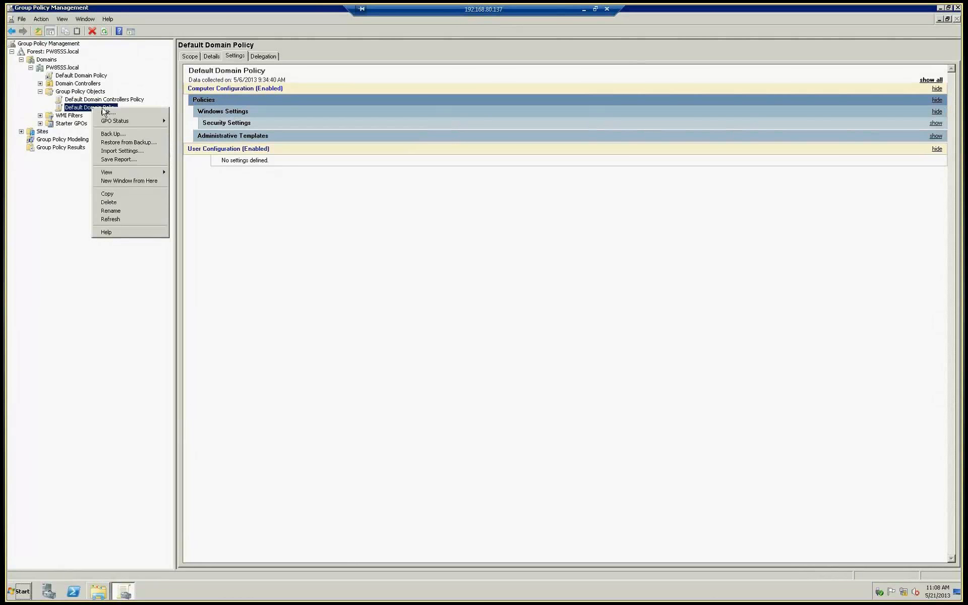
click(115, 112)
Add the BentleyLicensing.adm file from the desktop as a policy template to the computer's Administrative Templates.
right_click(115, 123)
click(136, 127)
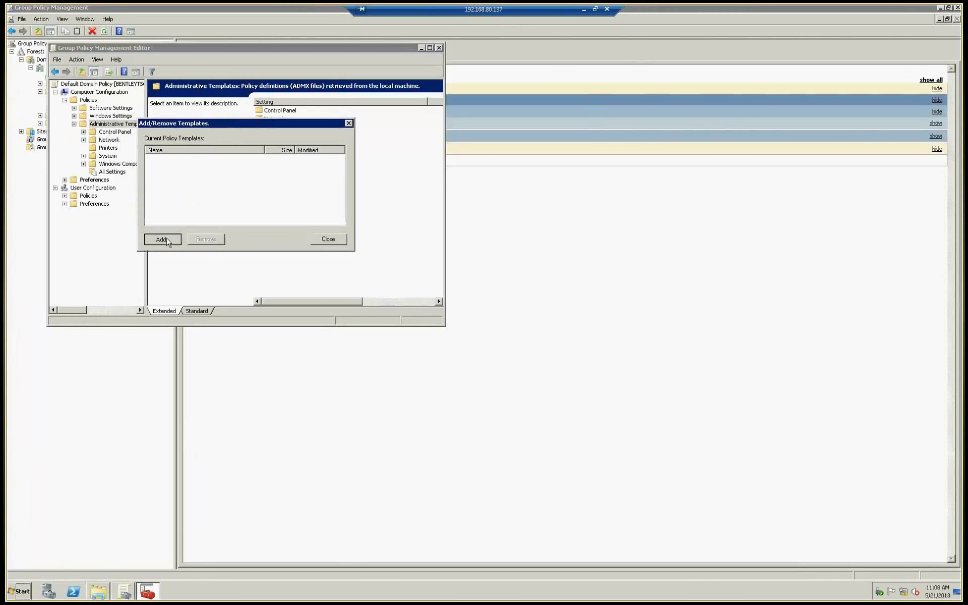
click(161, 239)
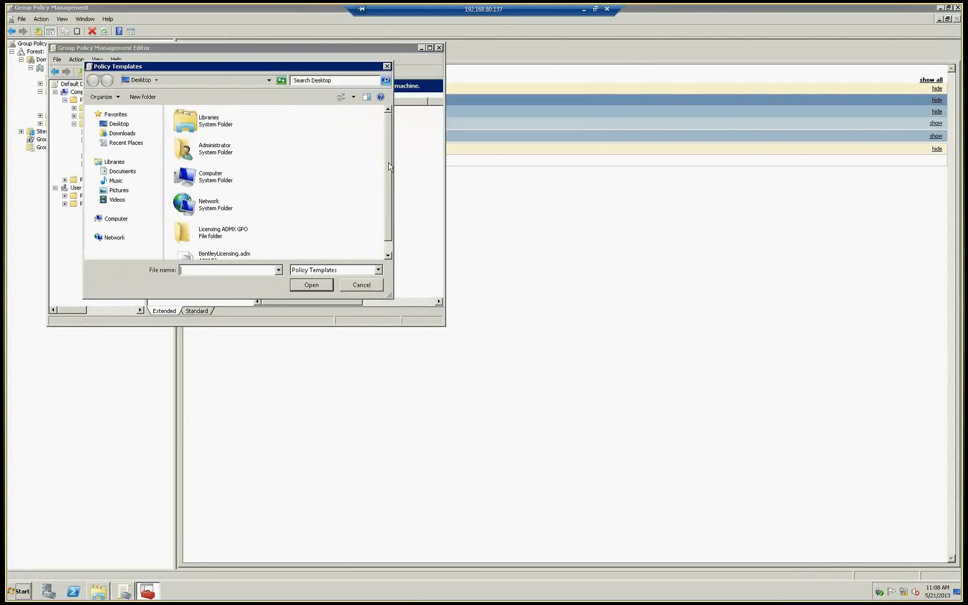
scroll(389, 167, down, 2)
double_click(212, 248)
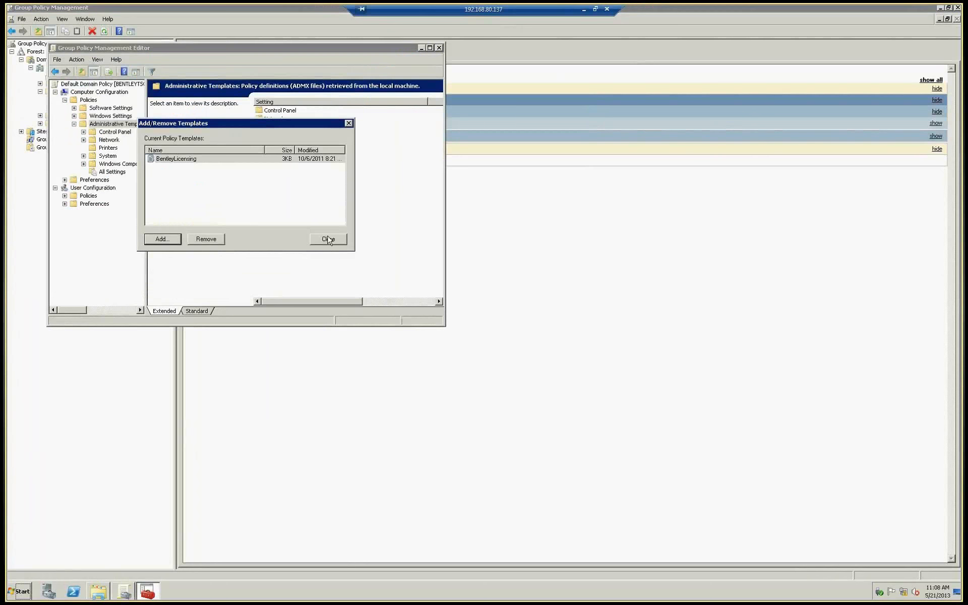
click(328, 240)
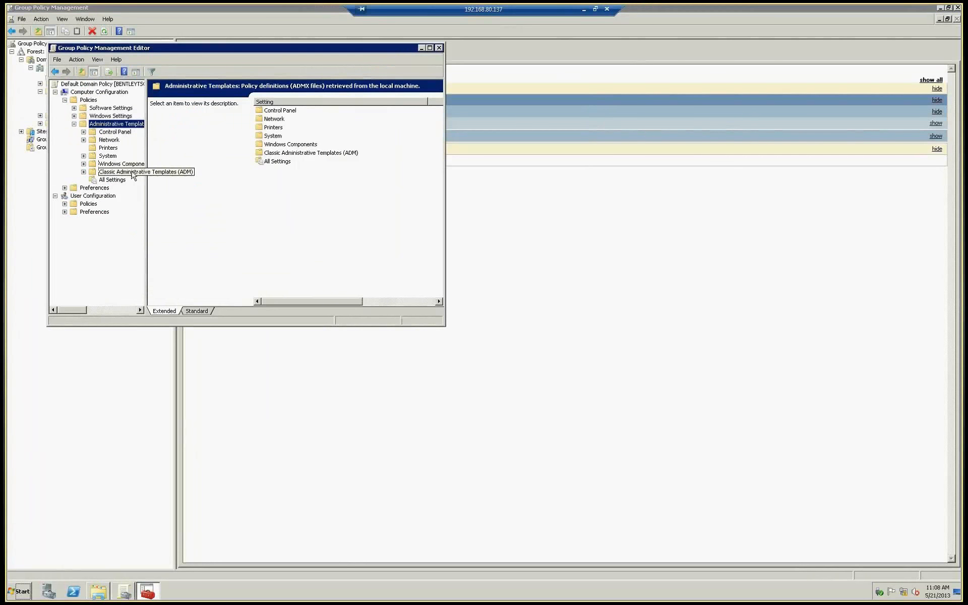
Open the Bentley Systems Licensing folder under Classic Administrative Templates, widen the editor window and view the descriptions of both SELECT Server policies.
click(84, 172)
click(123, 181)
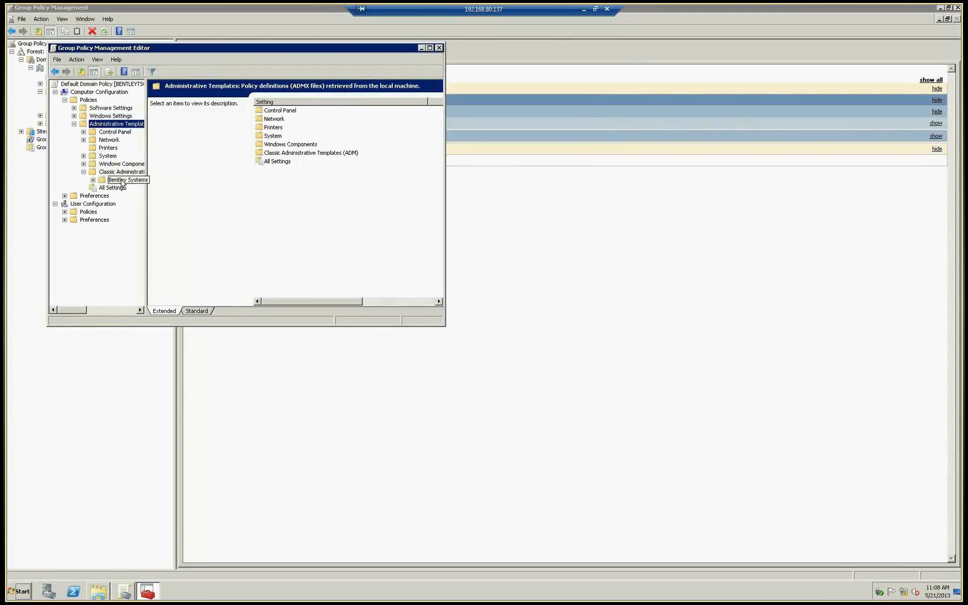
click(93, 180)
click(128, 188)
drag(445, 167, 550, 167)
click(302, 111)
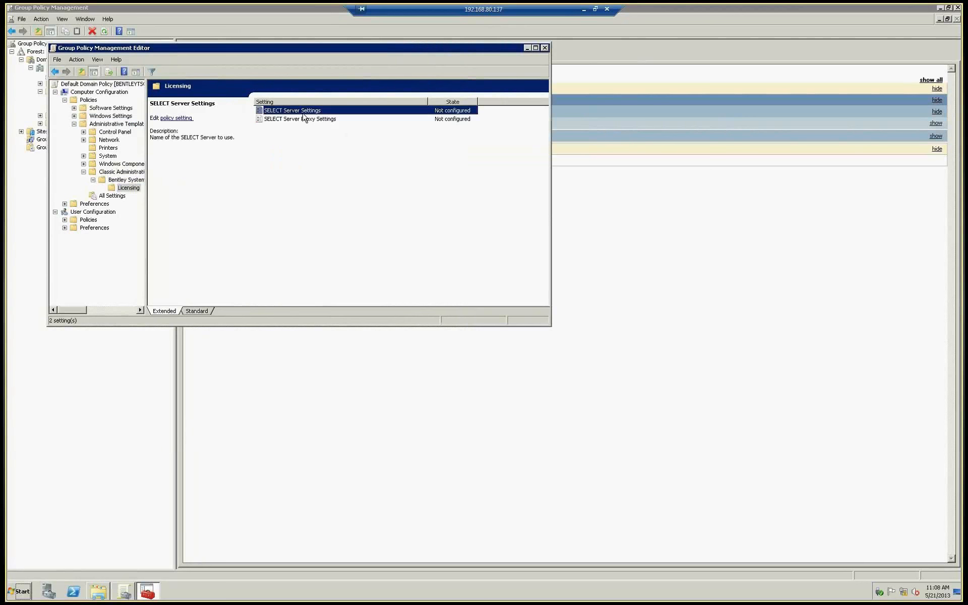
click(295, 120)
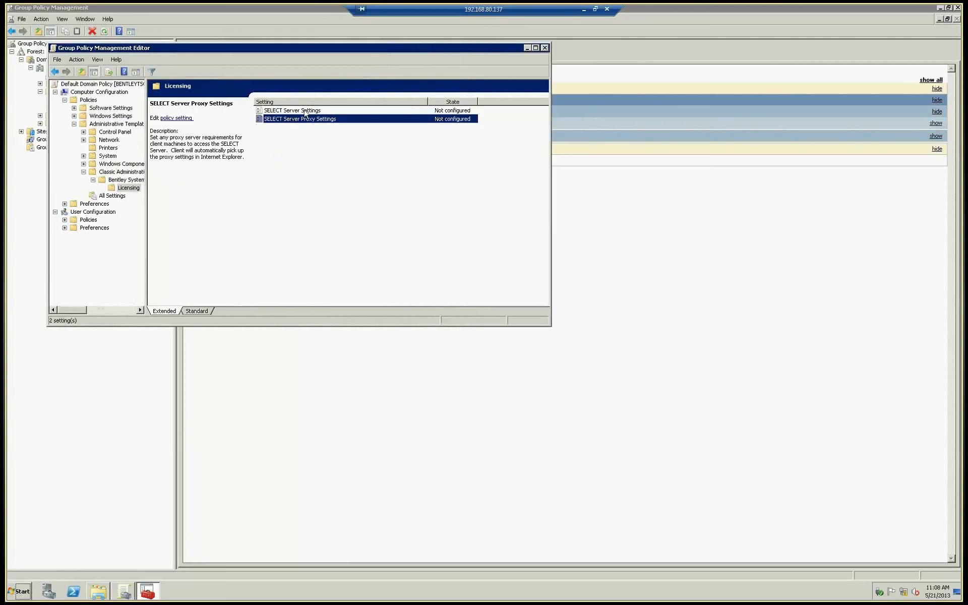
Enable the SELECT Server Settings policy with server name selectserver.bentley.com and paste in the site activation key.
double_click(305, 111)
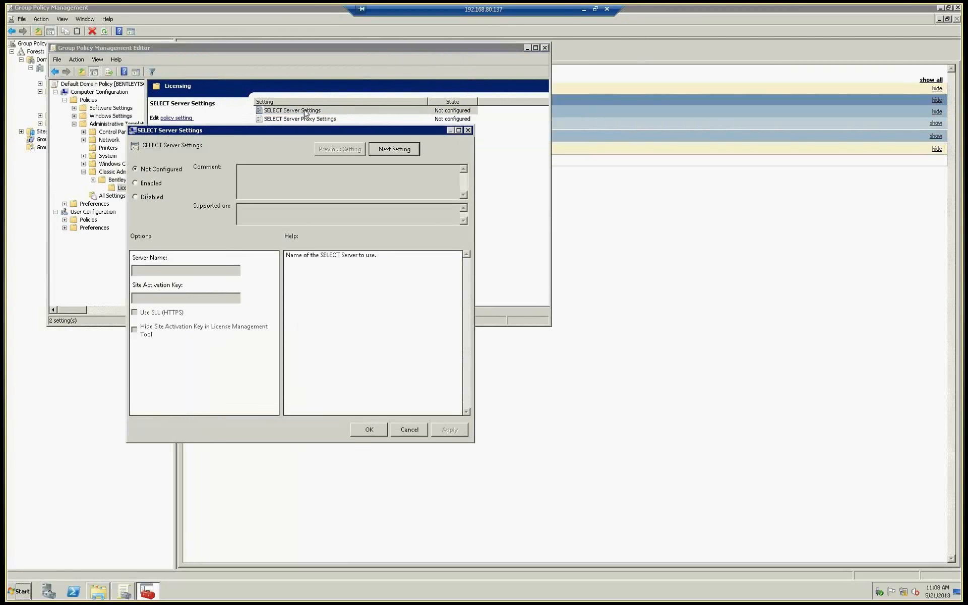
click(137, 184)
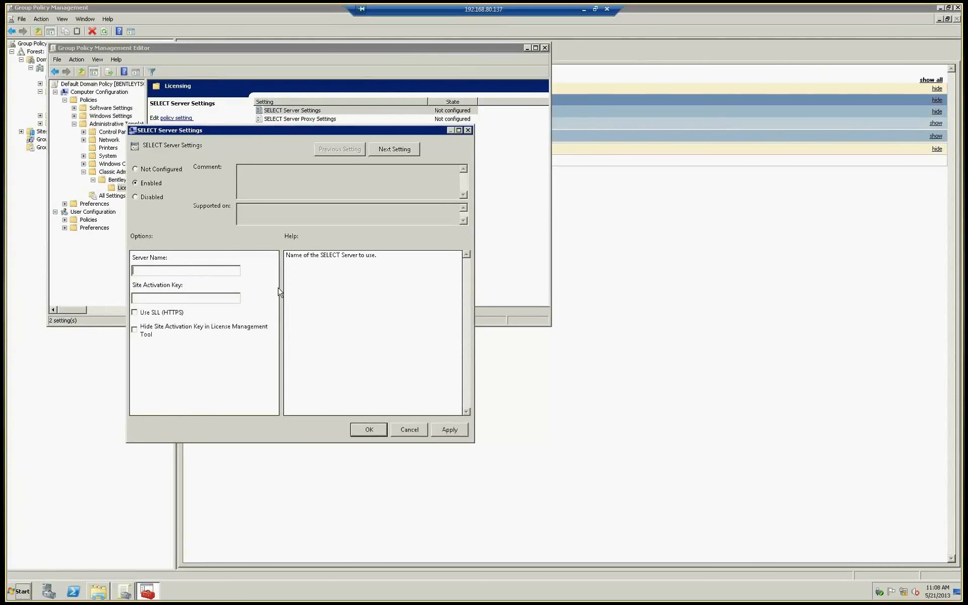
text(selectserver.bentley.com)
key(Tab)
right_click(177, 293)
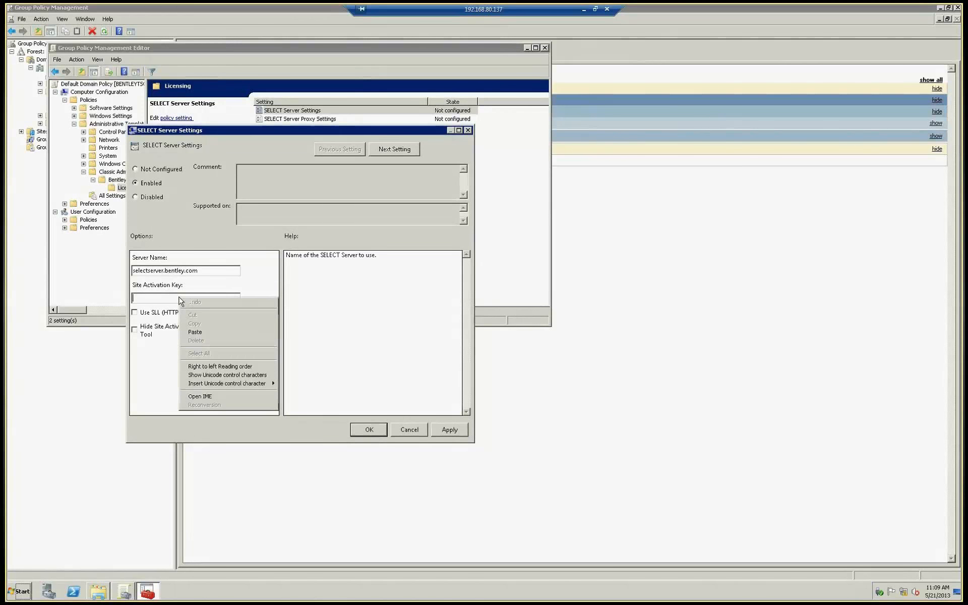
click(219, 341)
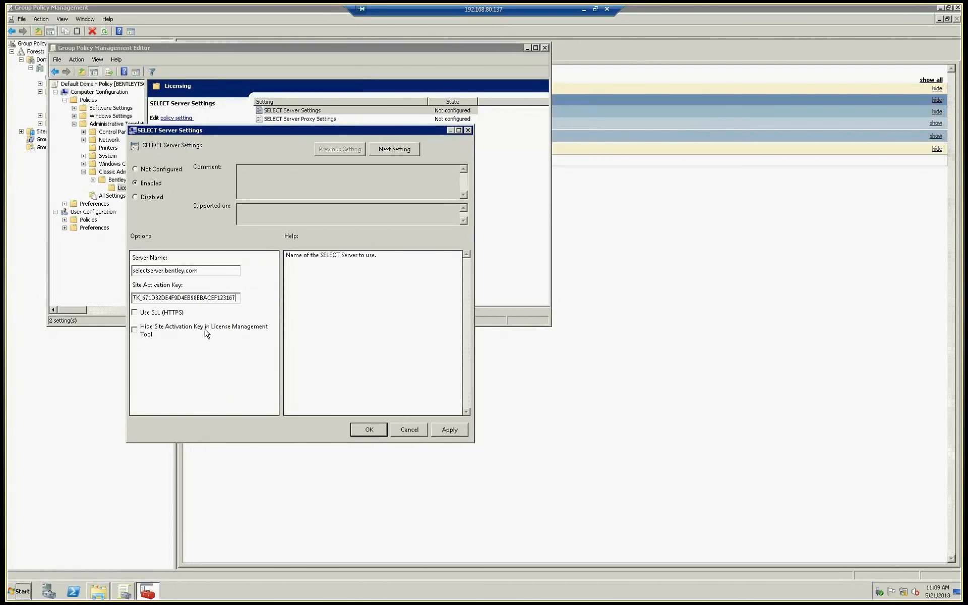
click(369, 430)
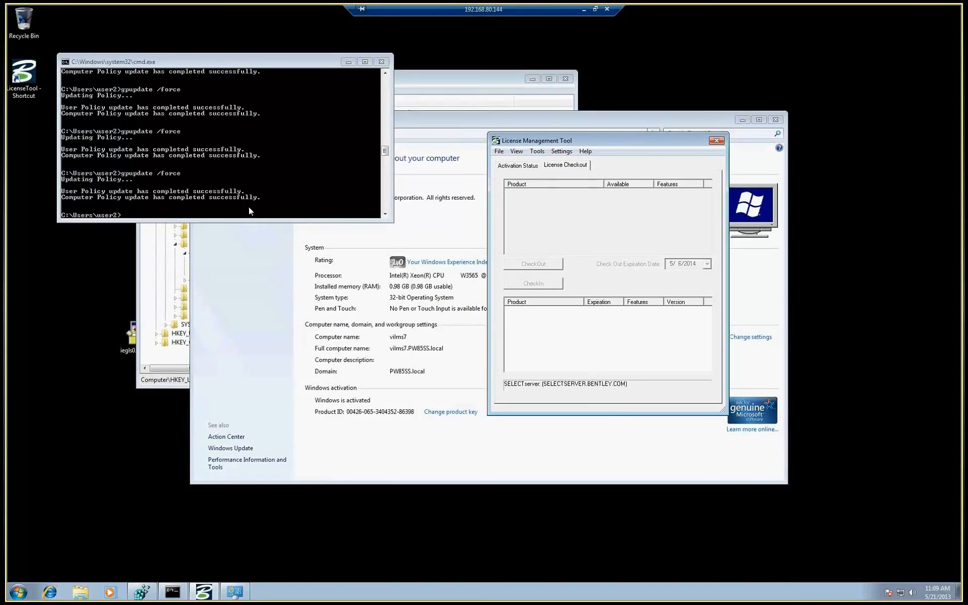
Switch to the client's License Management Tool and check its SELECTserver options without changing them.
click(537, 151)
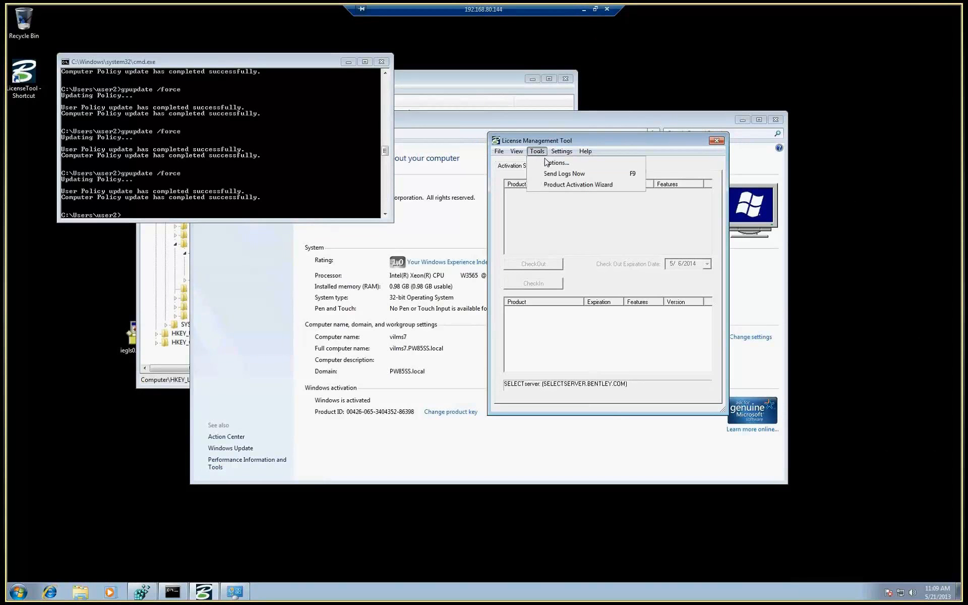
click(555, 162)
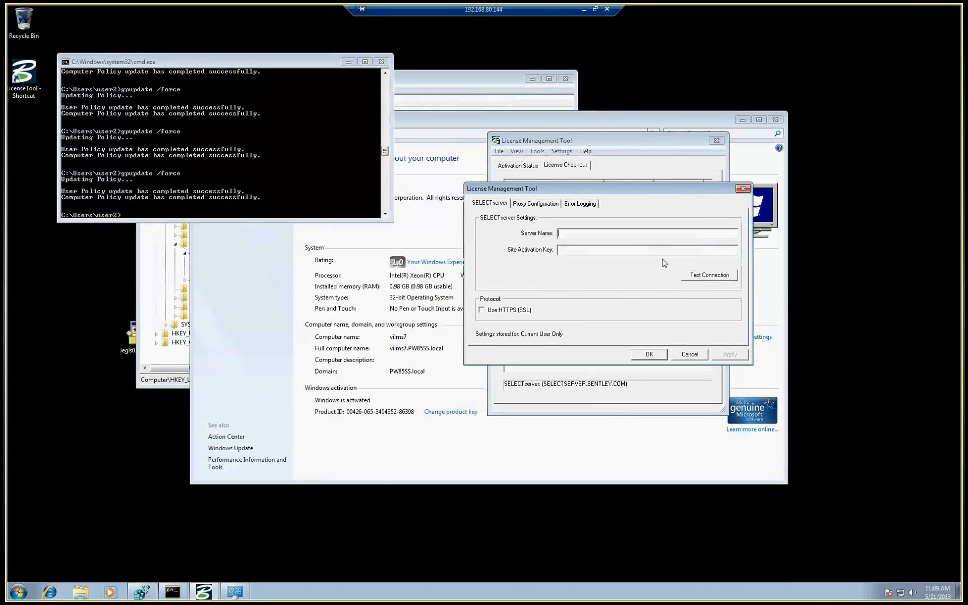
click(688, 354)
Run gpupdate /force again in the client's command prompt.
click(252, 185)
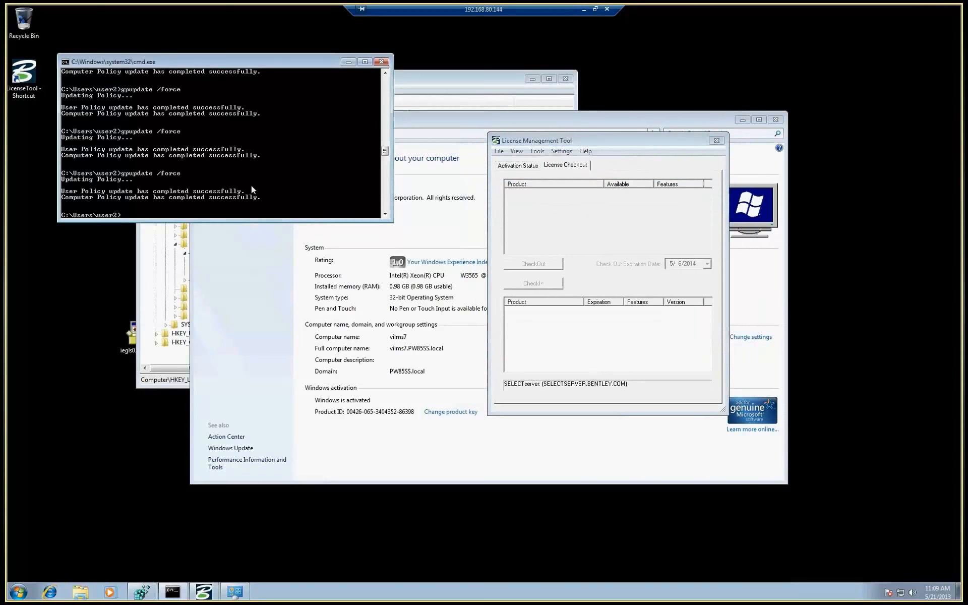
key(Up)
key(Return)
Recheck the server name and site activation key in the License Management Tool's options, and cancel the dialog.
click(537, 151)
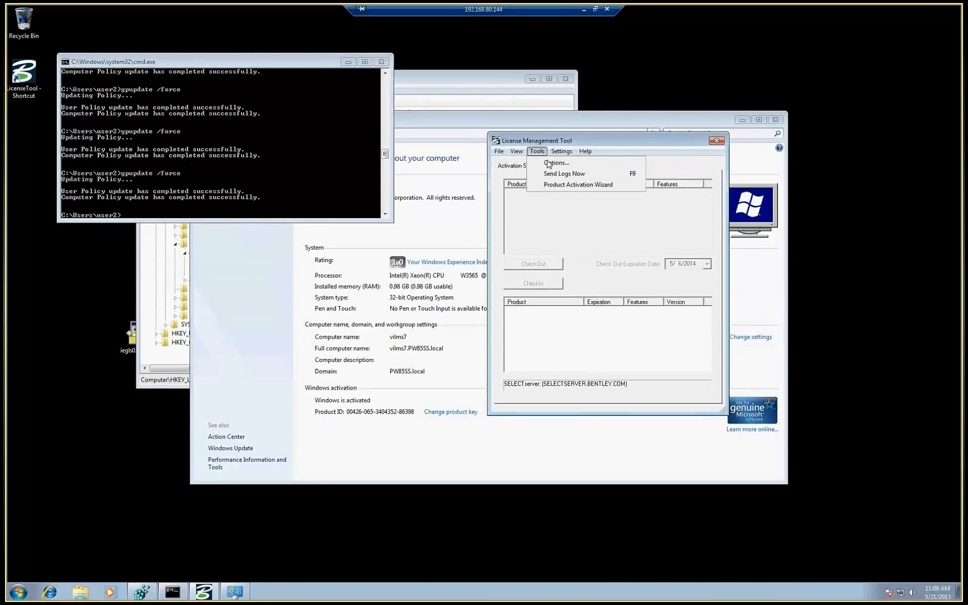
click(552, 163)
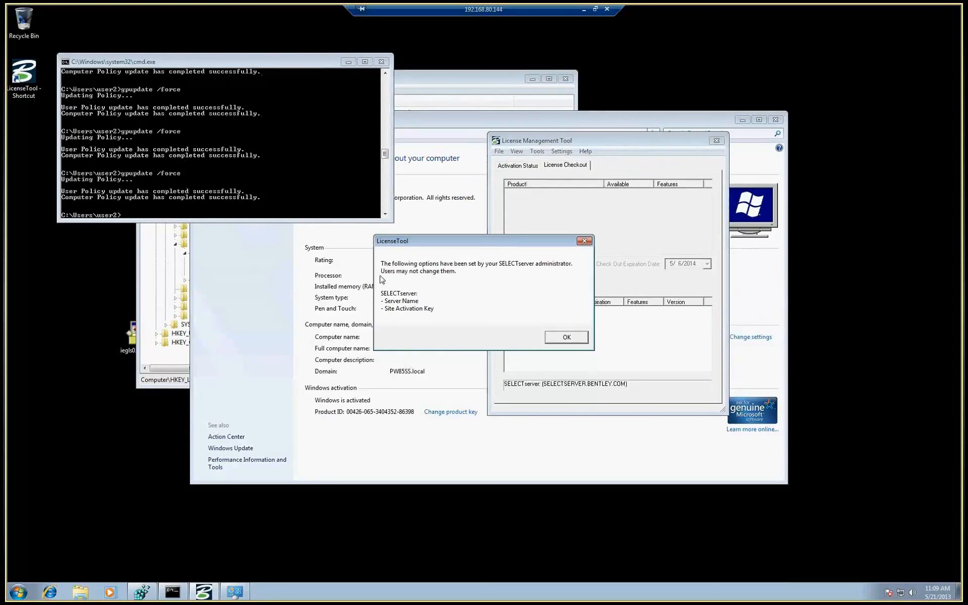
click(579, 342)
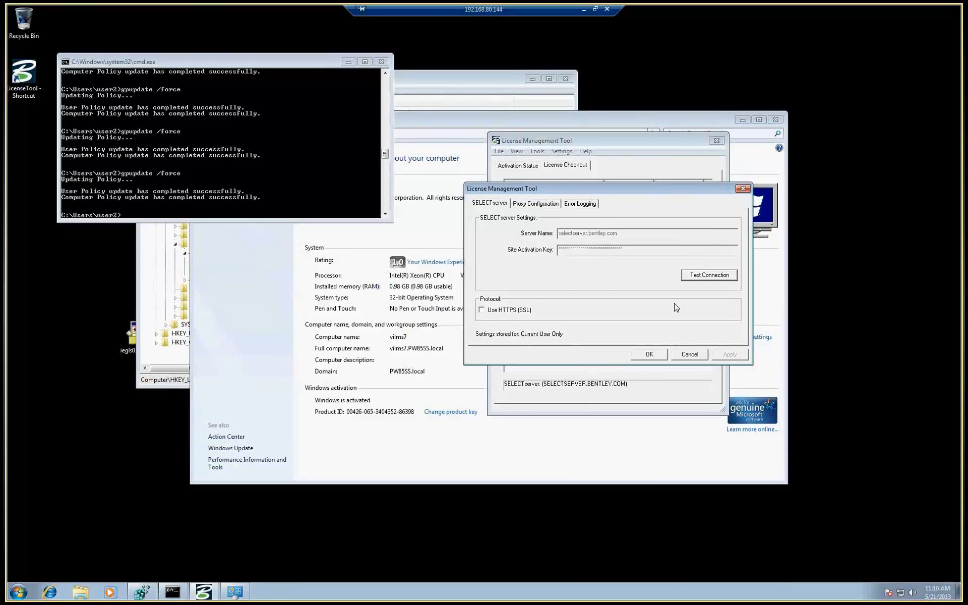
click(690, 354)
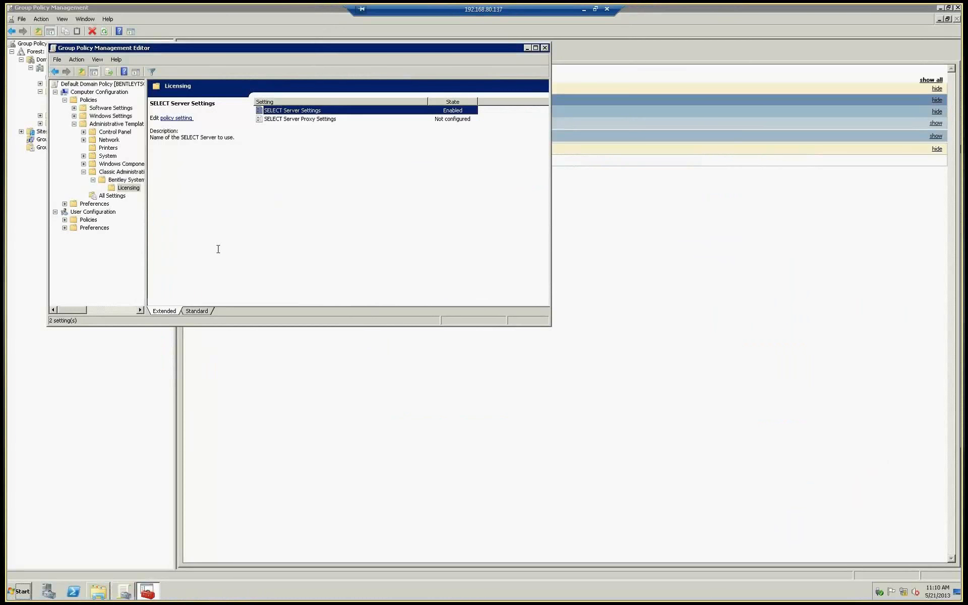
Switch back to the Group Policy Management Editor and open the SELECT Server Settings policy.
double_click(297, 111)
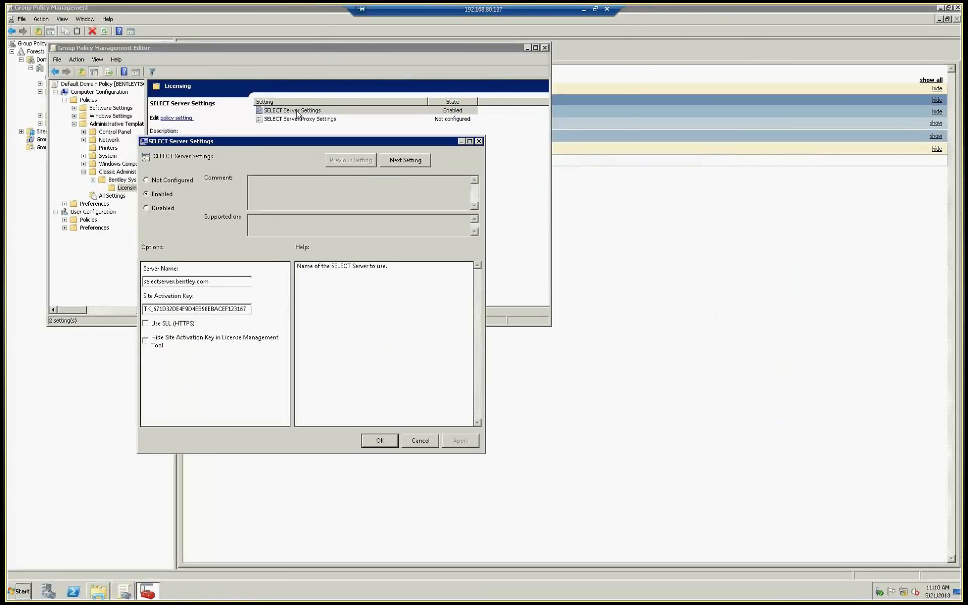
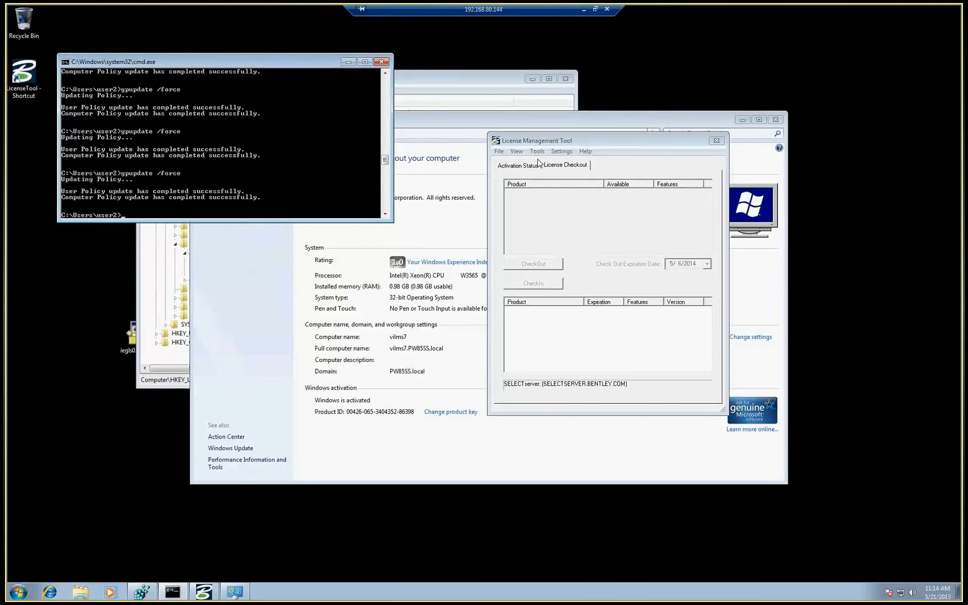
Reopen the License Management Tool's SELECTserver options on the client and test the server connection.
click(536, 152)
click(550, 165)
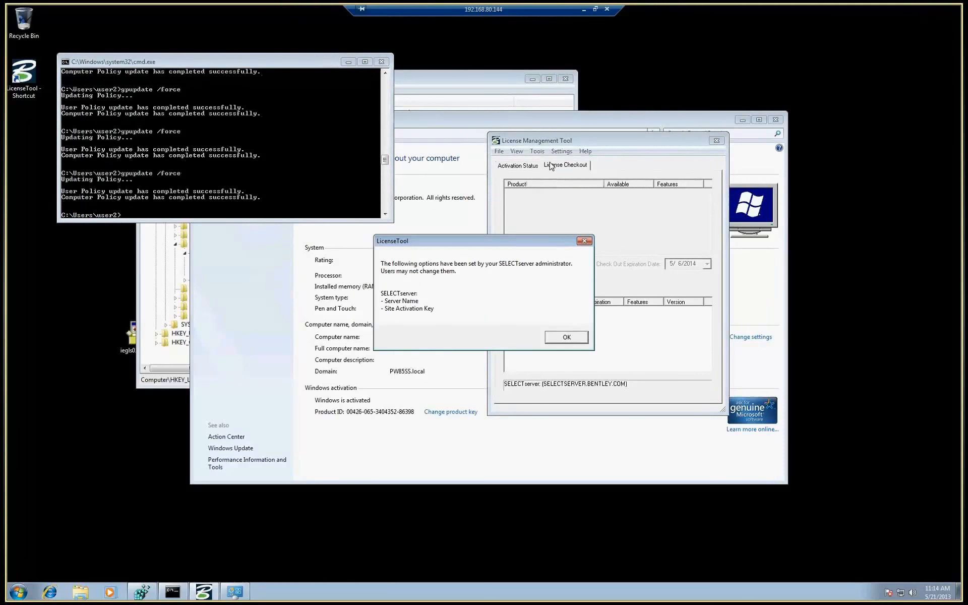
click(567, 338)
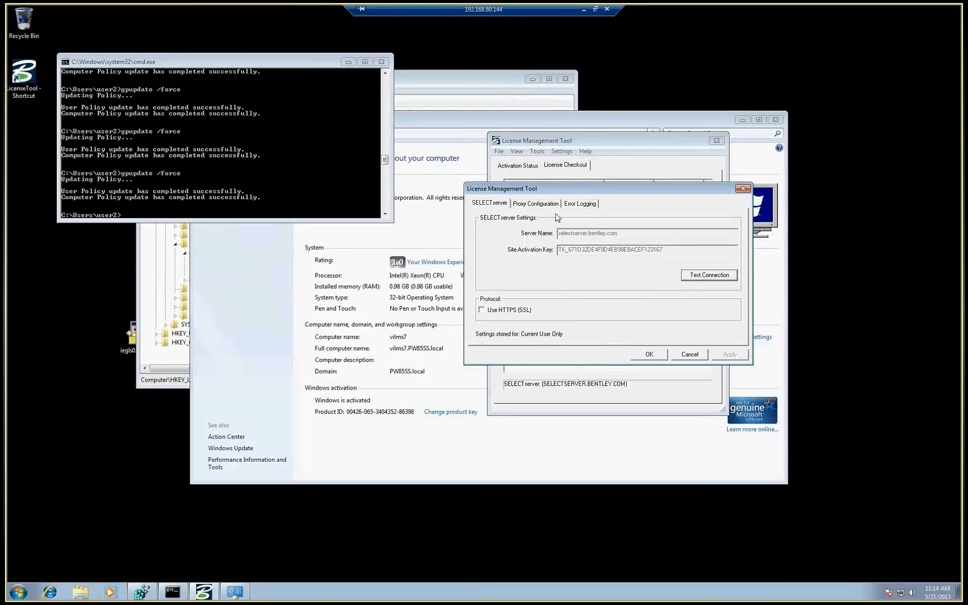
click(703, 279)
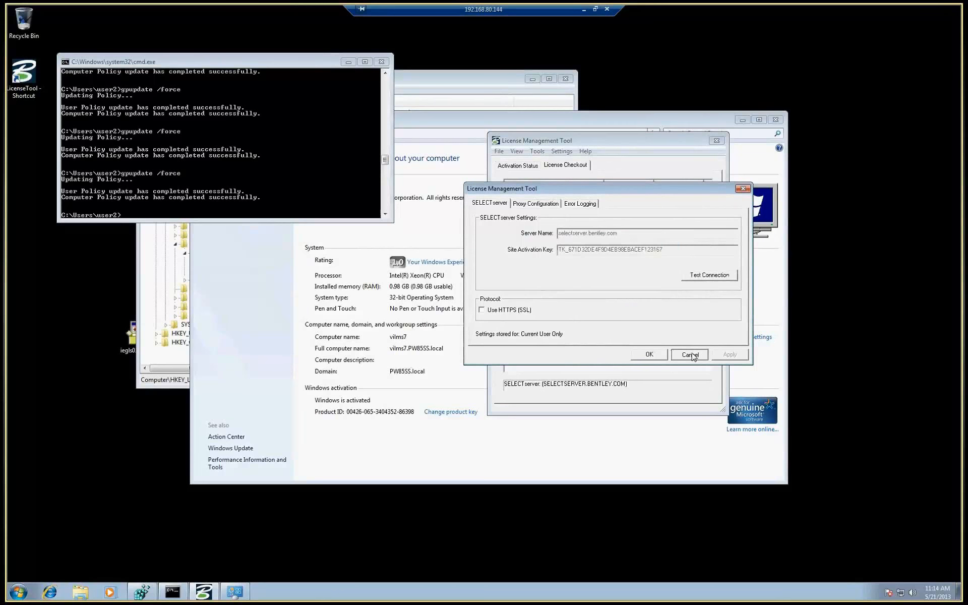
Dismiss the SELECTserver options without changes and select MicroStation in the list of products available for license checkout.
click(690, 355)
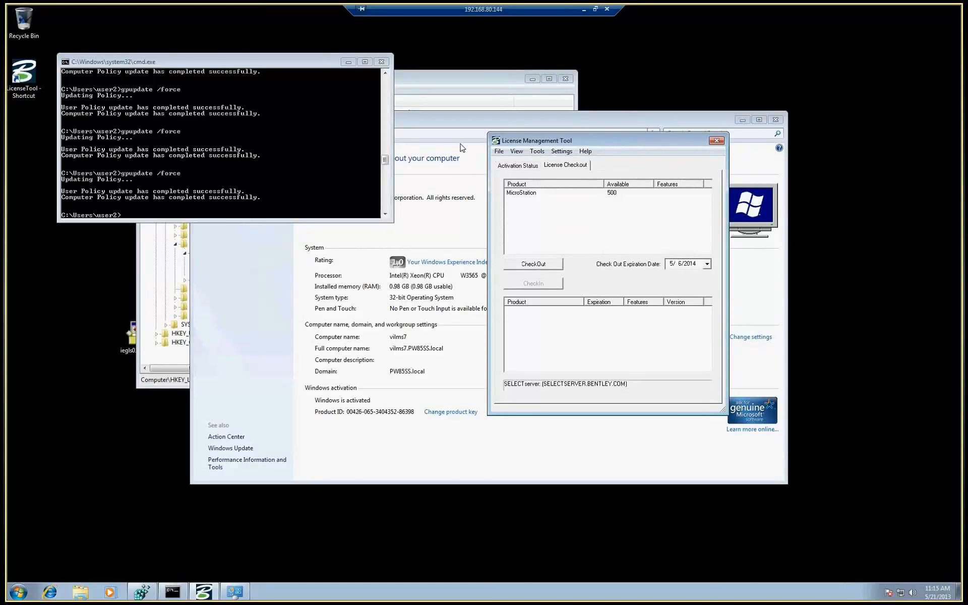
click(536, 194)
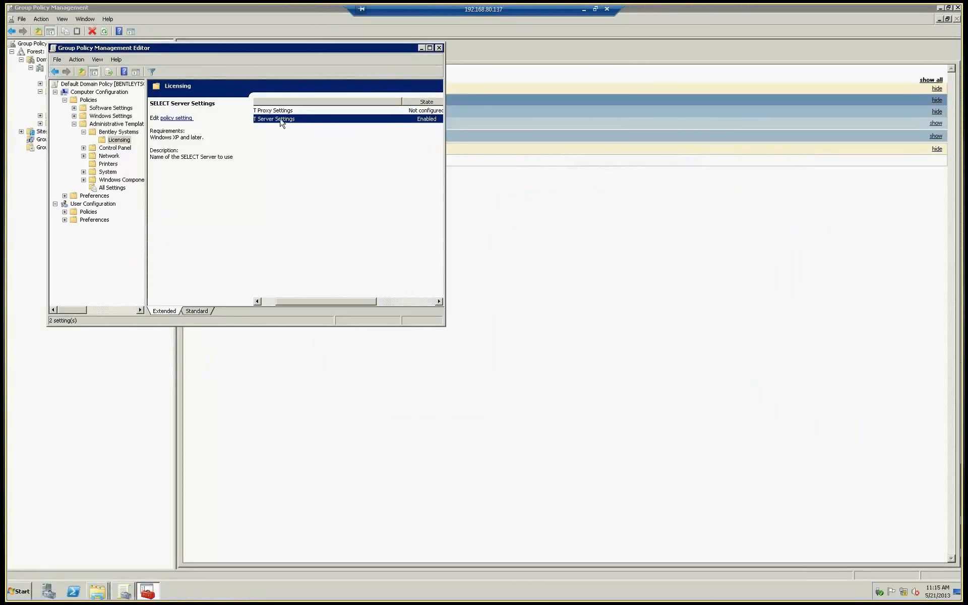
In the SELECT Server Settings policy, enable hiding the site activation key in the License Management Tool and save the policy.
double_click(281, 123)
click(80, 263)
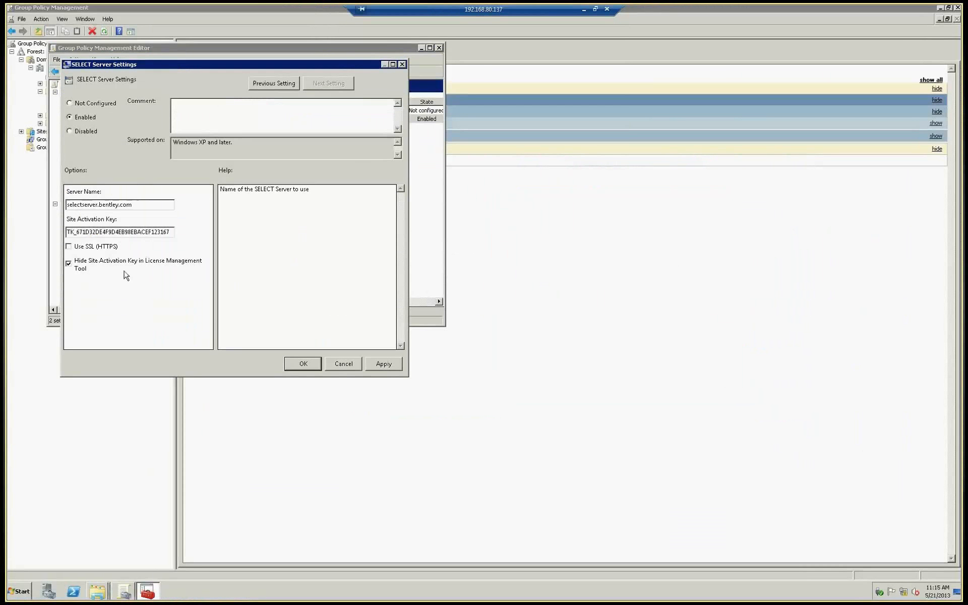
click(310, 364)
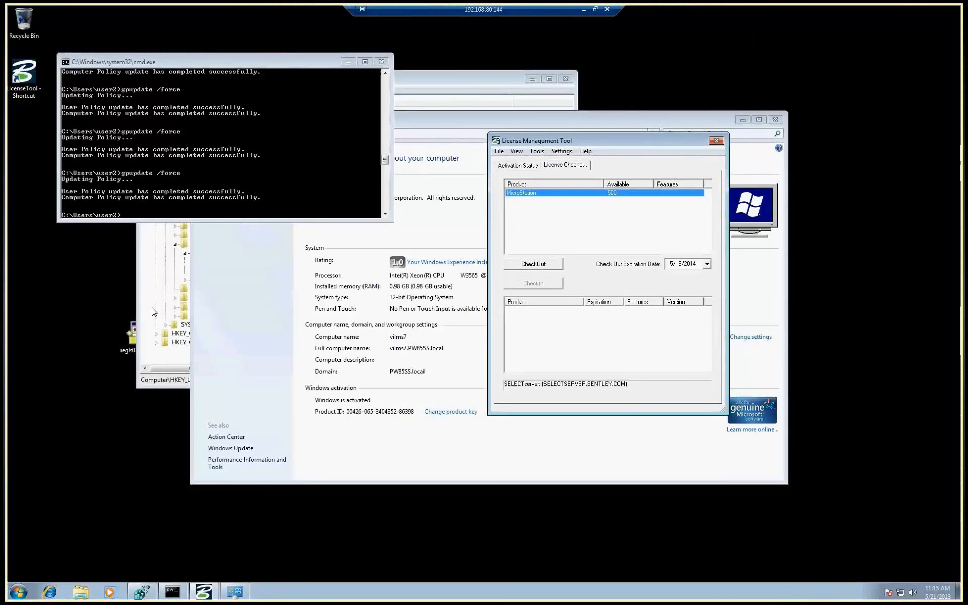
Run gpupdate /force on the client and reopen the License Management Tool's SELECTserver options to check the site activation key.
click(241, 163)
key(Up)
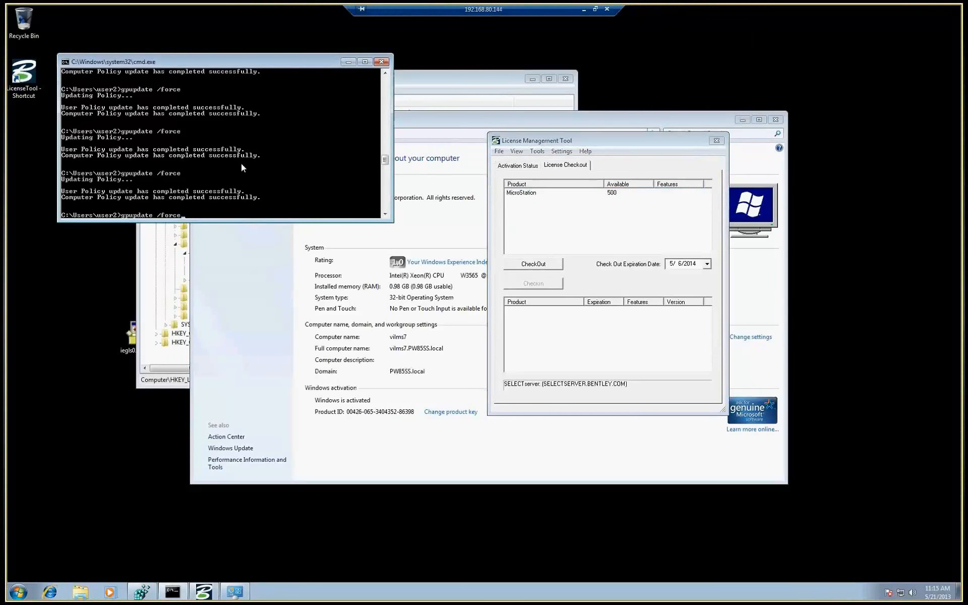
key(Return)
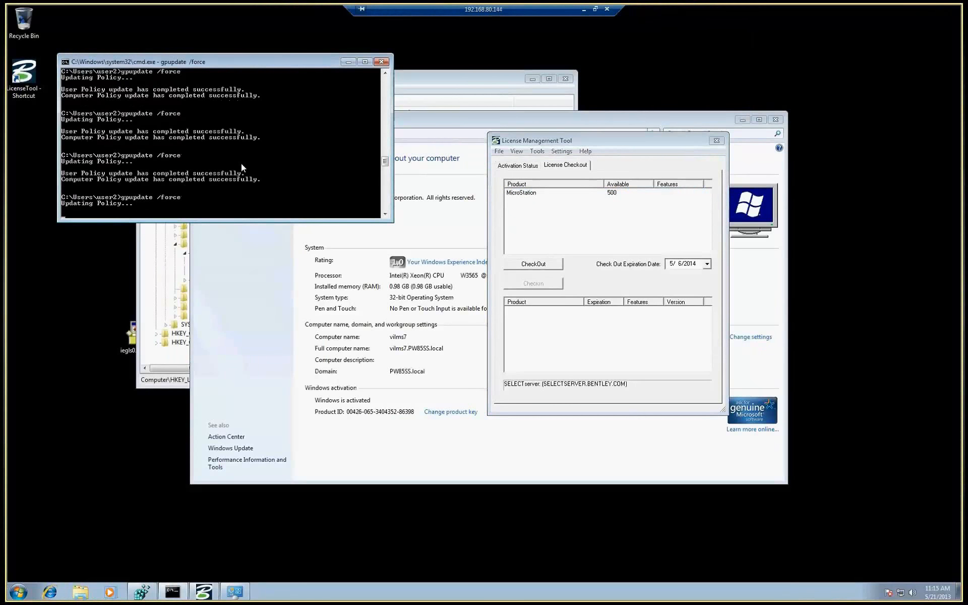
click(561, 151)
click(578, 161)
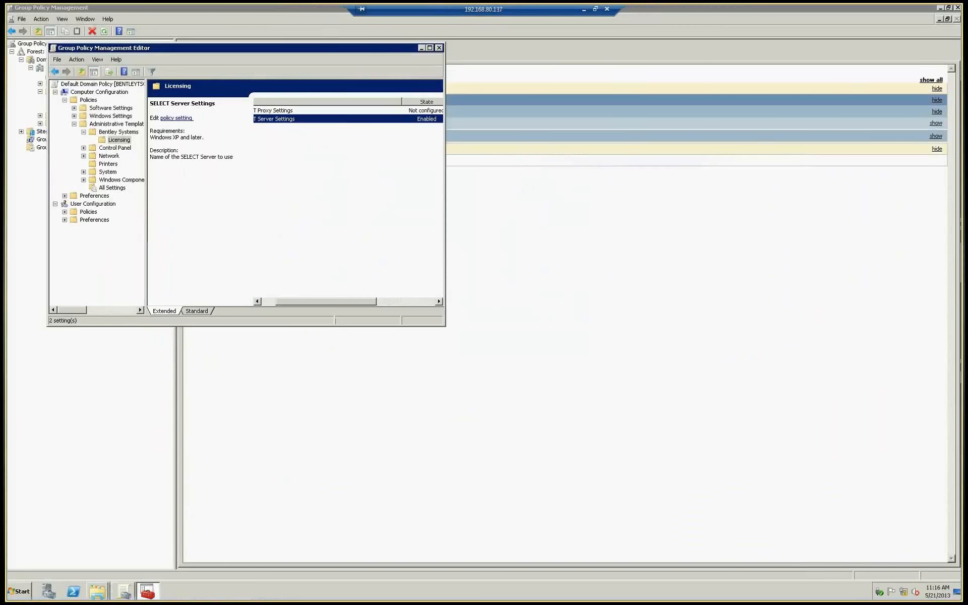
Switch back to the domain server and close the Group Policy Management Editor.
click(439, 47)
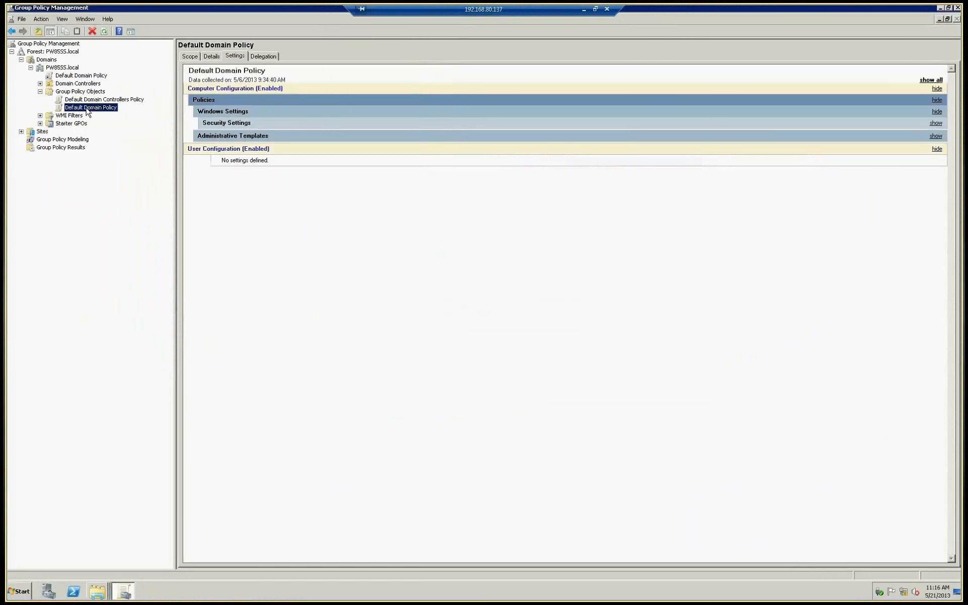